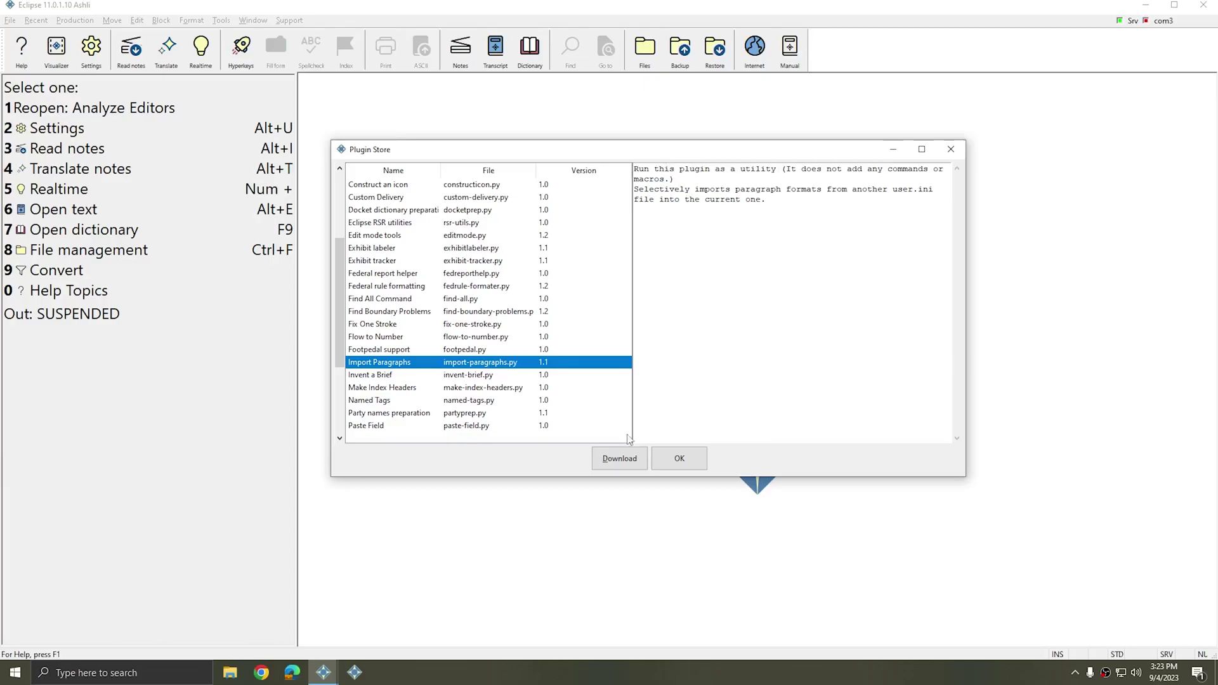
- Download the Import Paragraphs plugin from the Plugin Store and select it in the Plugin Manager
click(607, 461)
click(614, 340)
click(289, 21)
mouse_move(361, 267)
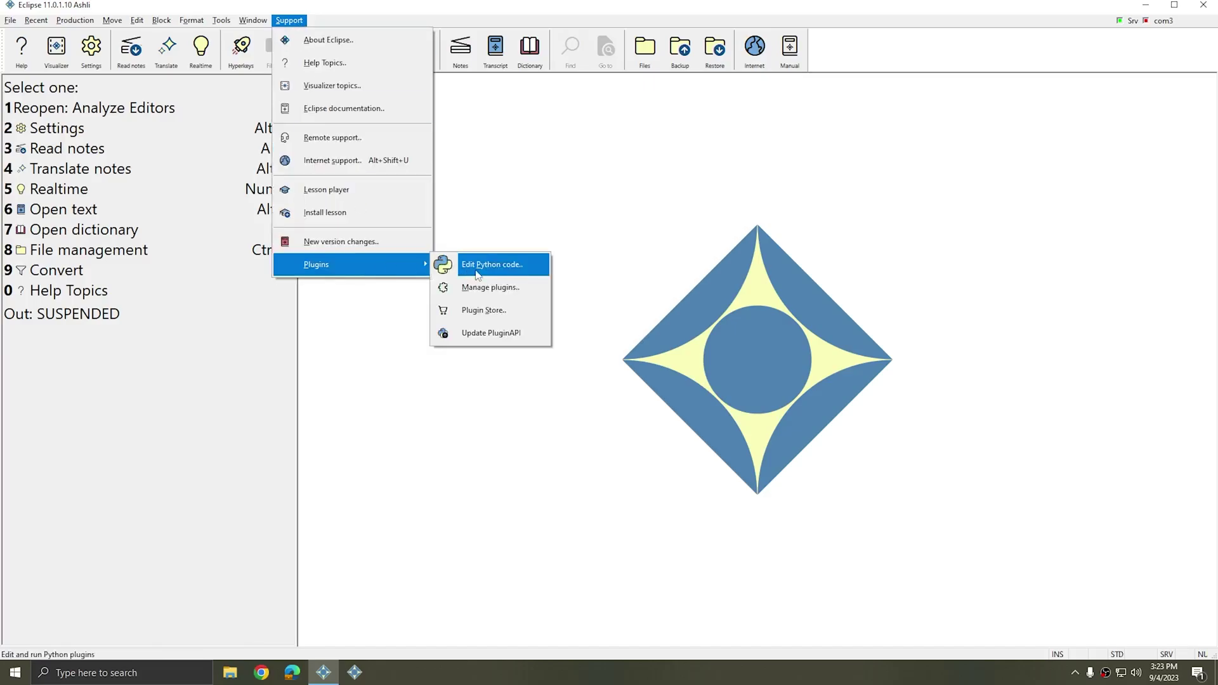
click(484, 289)
click(456, 268)
scroll(457, 272, down, 4)
click(440, 357)
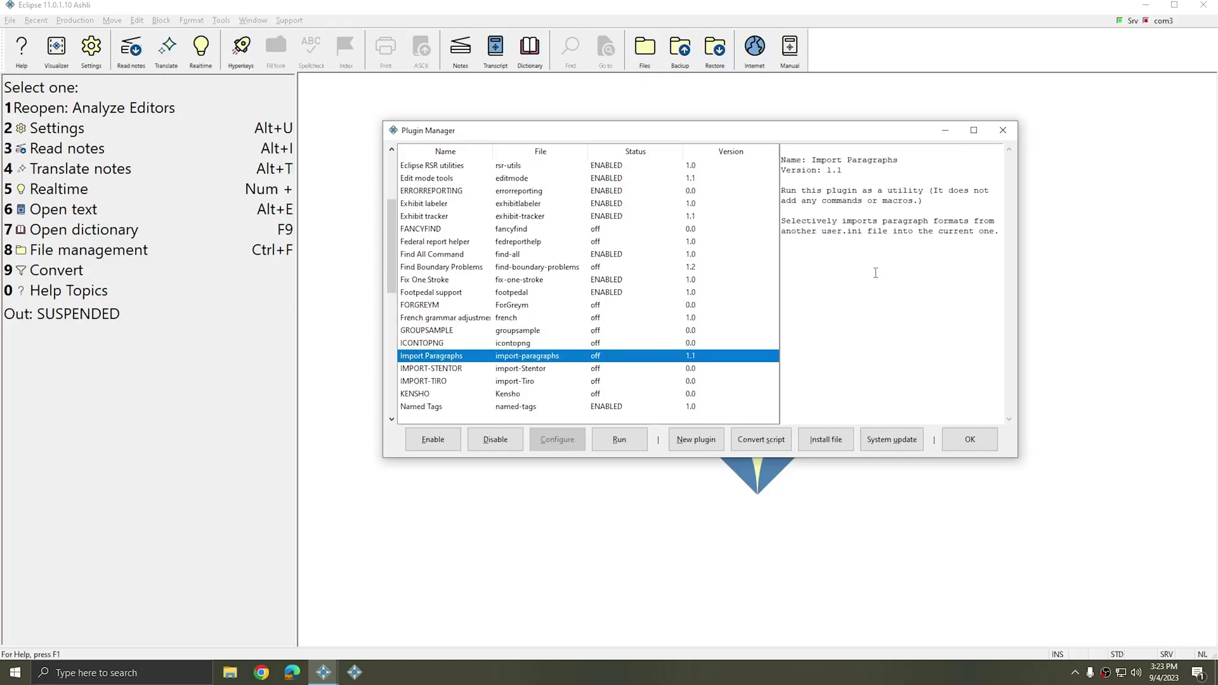
- Read the description of the Import Paragraphs plugin and close the Plugin Manager
drag(782, 194, 924, 194)
click(867, 225)
drag(785, 224, 996, 232)
click(844, 231)
click(1003, 130)
- Set the right margin of the Fixed (default) paragraph format to 5 in the user settings
click(98, 52)
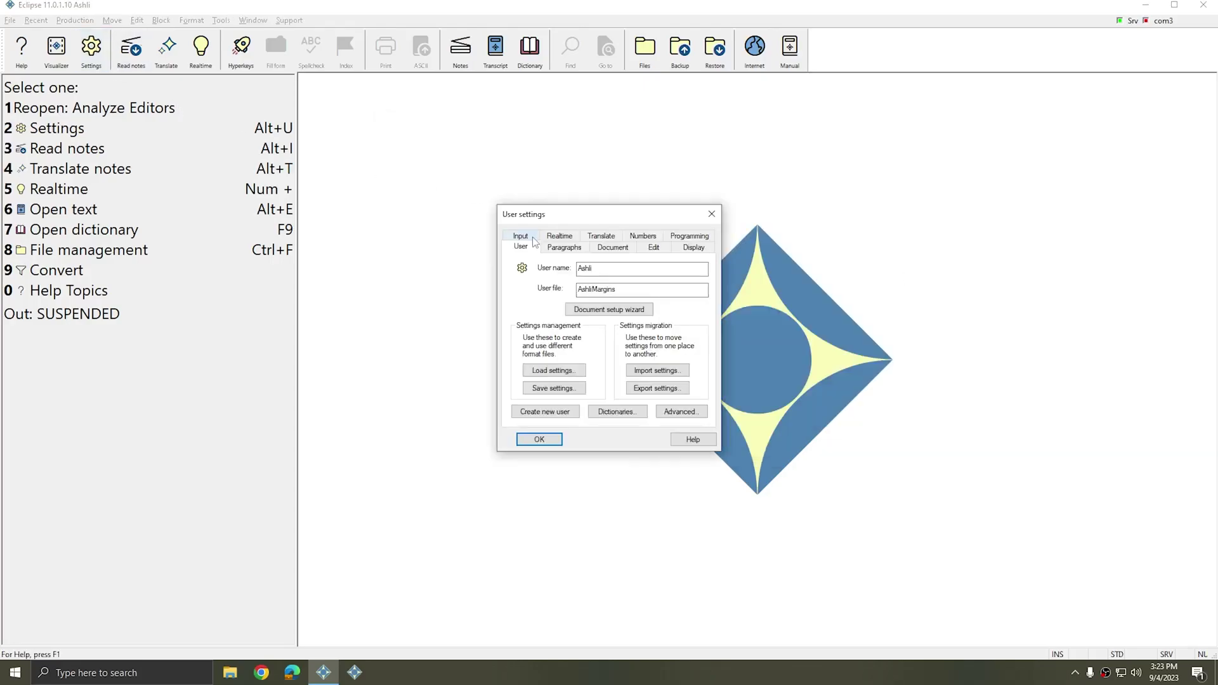
double_click(638, 291)
click(637, 292)
click(568, 251)
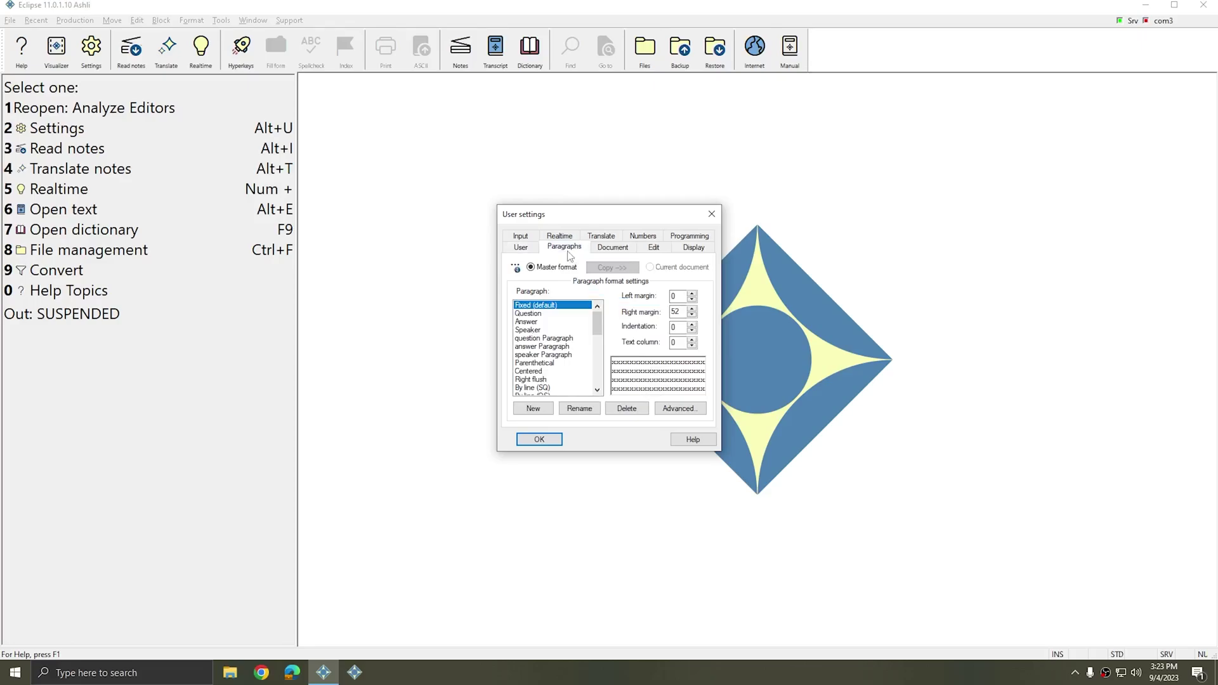
double_click(678, 312)
text(5)
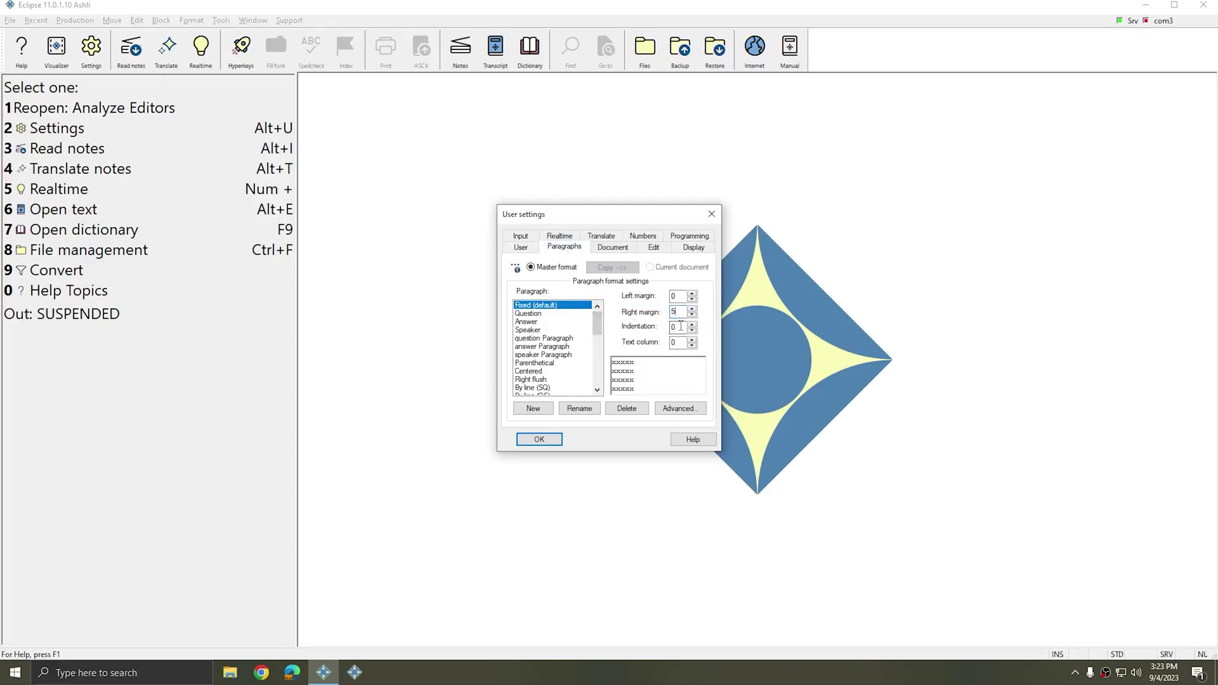
- Set the right margin of the Question and Answer paragraph formats to 5
click(555, 315)
click(568, 328)
click(559, 323)
drag(682, 312, 602, 313)
text(5)
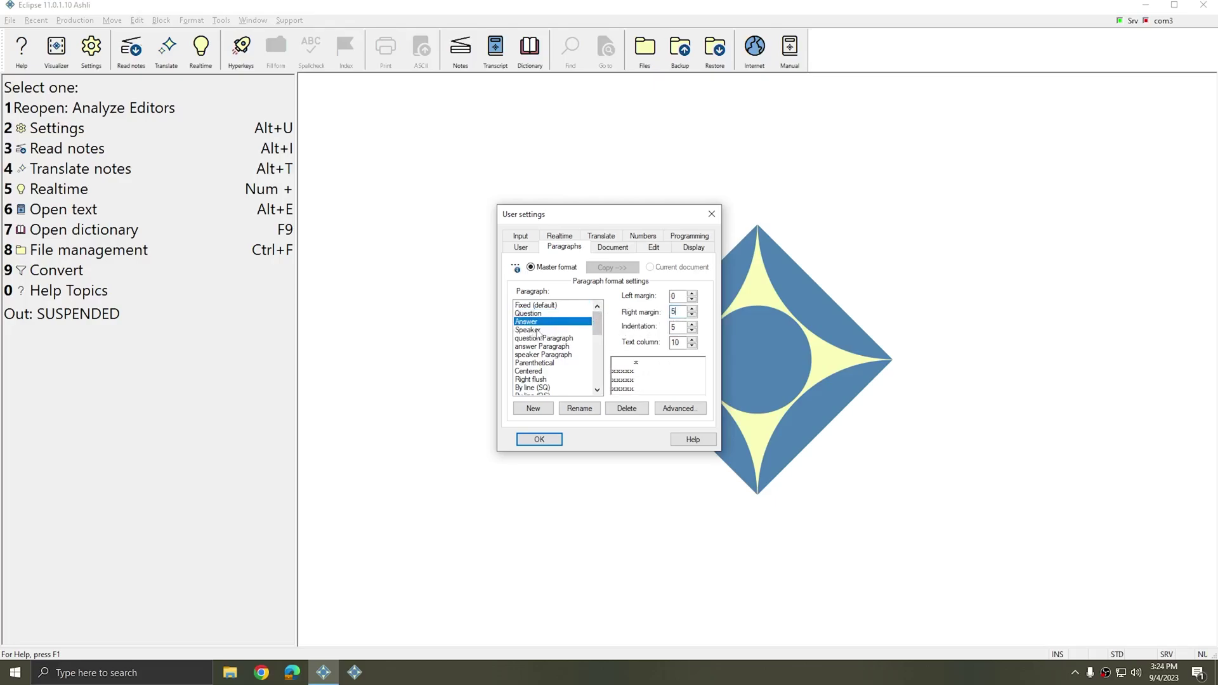
- Set the right margin to 5 for the Speaker, question Paragraph, answer Paragraph, speaker Paragraph and Parenthetical formats
click(538, 338)
text(5)
drag(684, 312, 660, 313)
click(546, 348)
text(5)
click(559, 355)
text(5)
click(549, 362)
text(5)
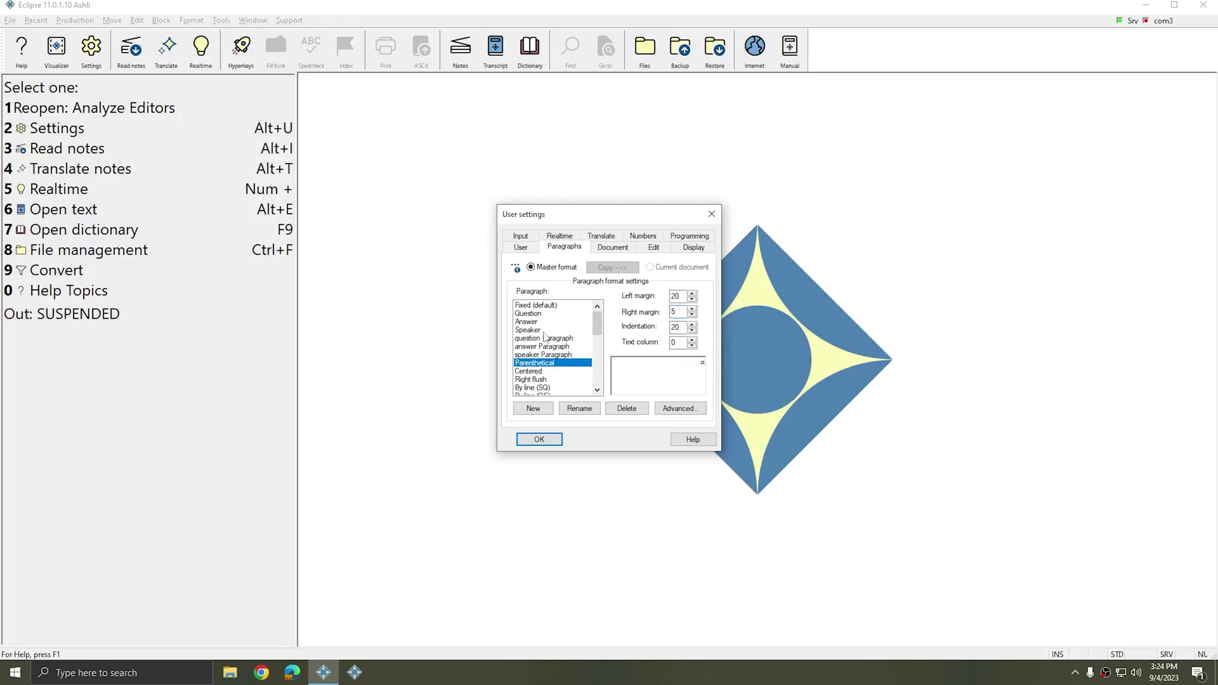
- Review the margin settings of the changed paragraph formats, from Parenthetical back up to Fixed (default)
click(537, 305)
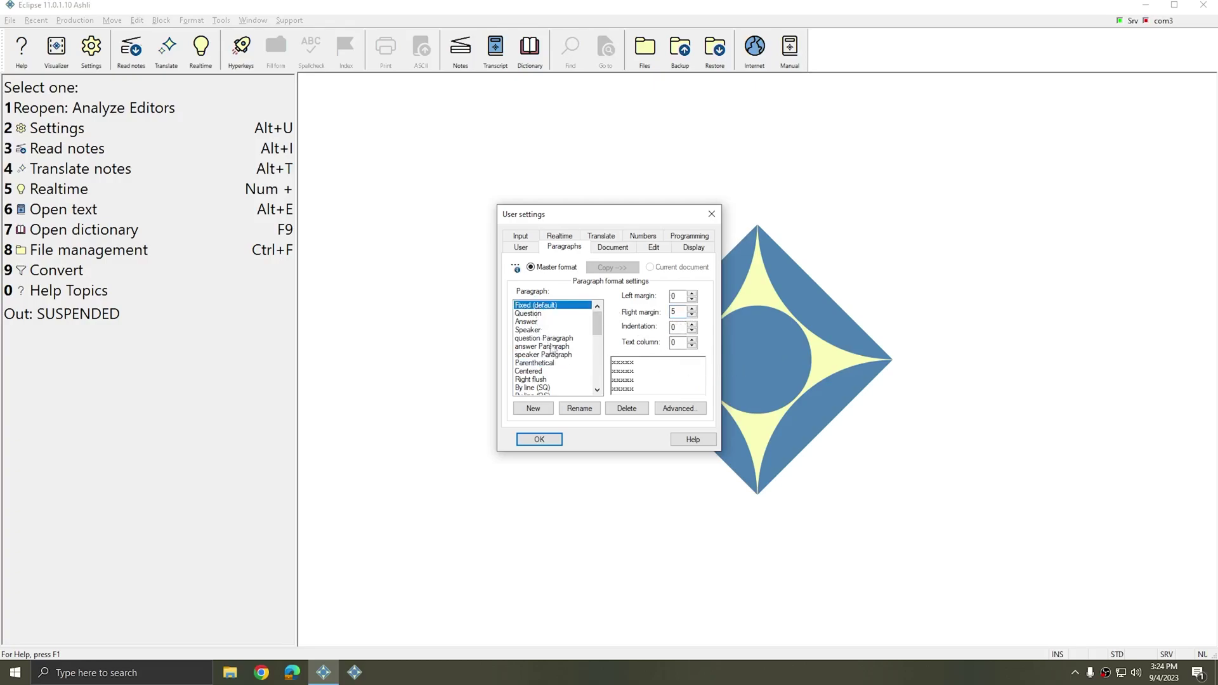
click(546, 364)
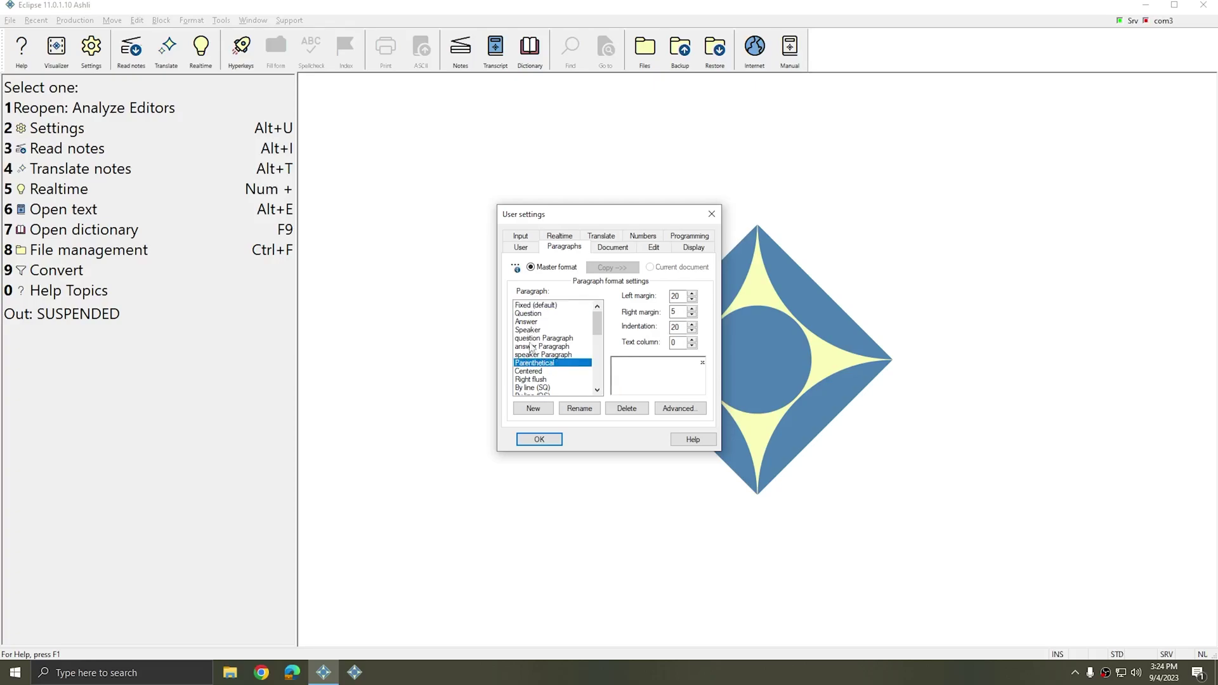
click(536, 354)
click(536, 346)
click(536, 339)
click(529, 323)
click(532, 312)
click(535, 305)
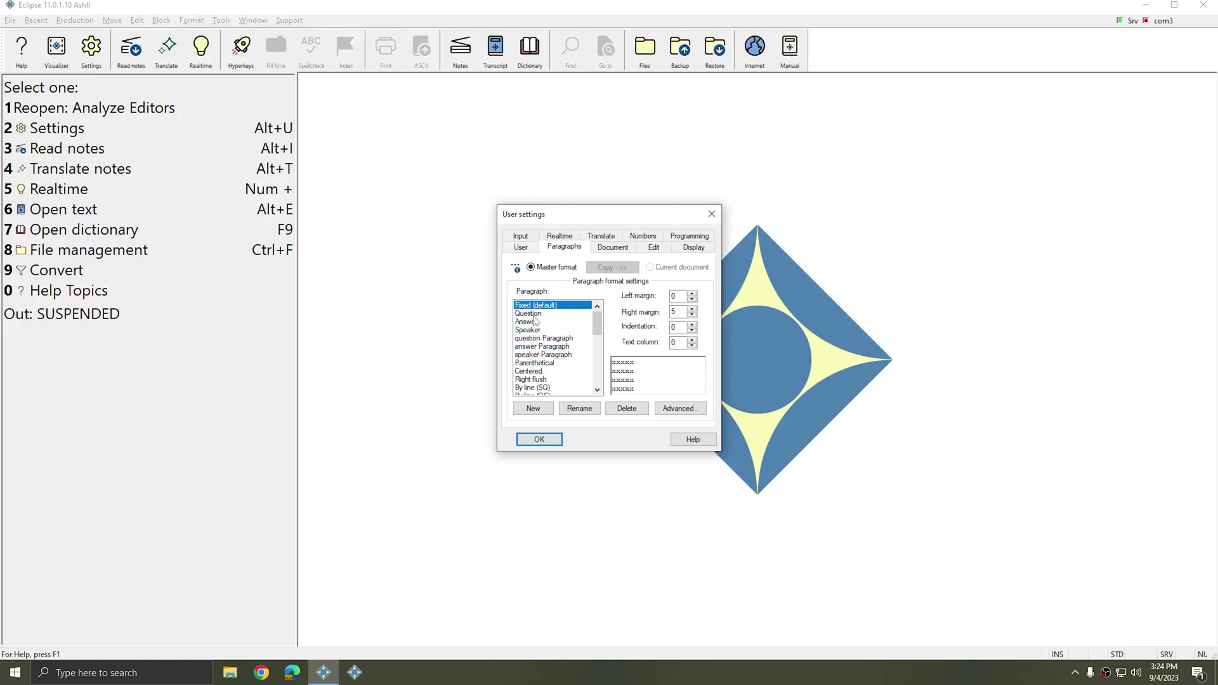
- Examine the margins of the custom Index1 paragraph format near the end of the paragraph list
scroll(547, 327, down, 1)
scroll(547, 327, down, 6)
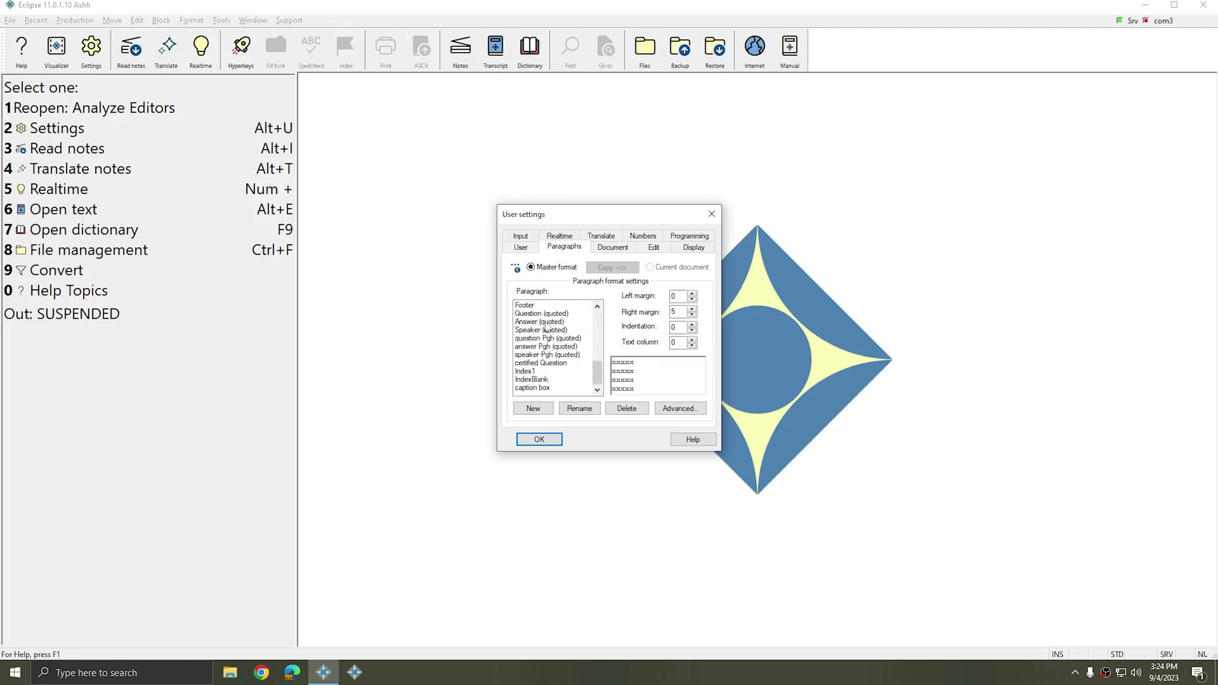
click(525, 373)
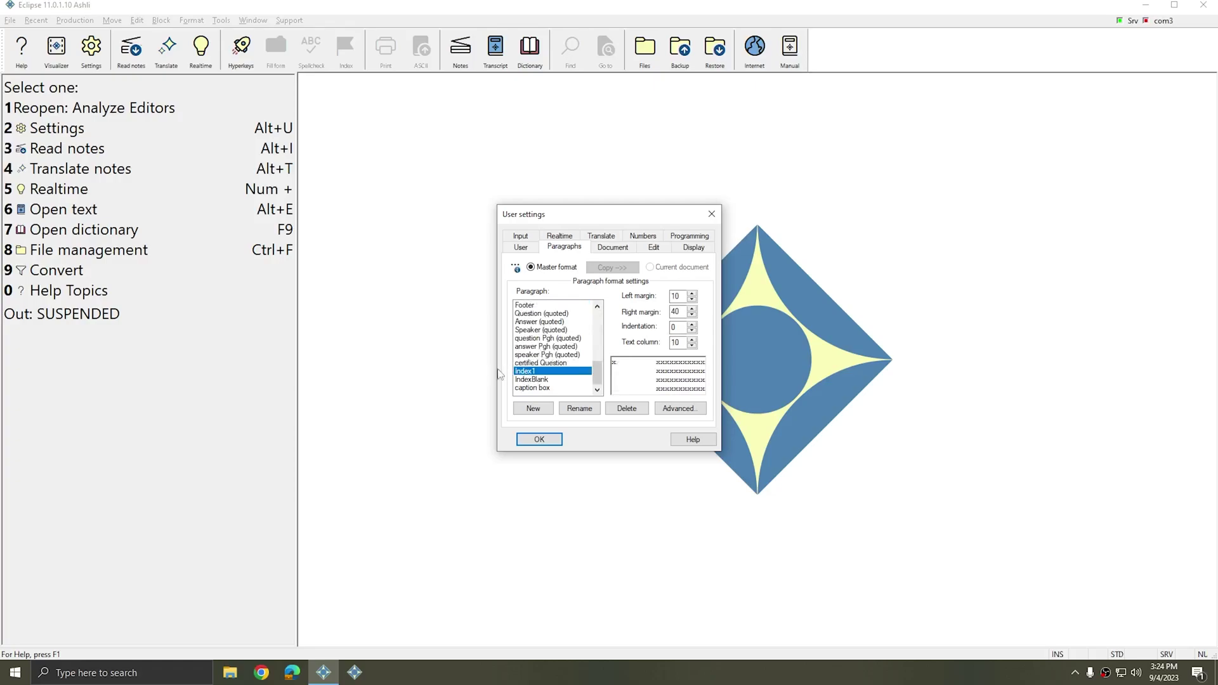
scroll(528, 371, up, 3)
scroll(527, 371, up, 2)
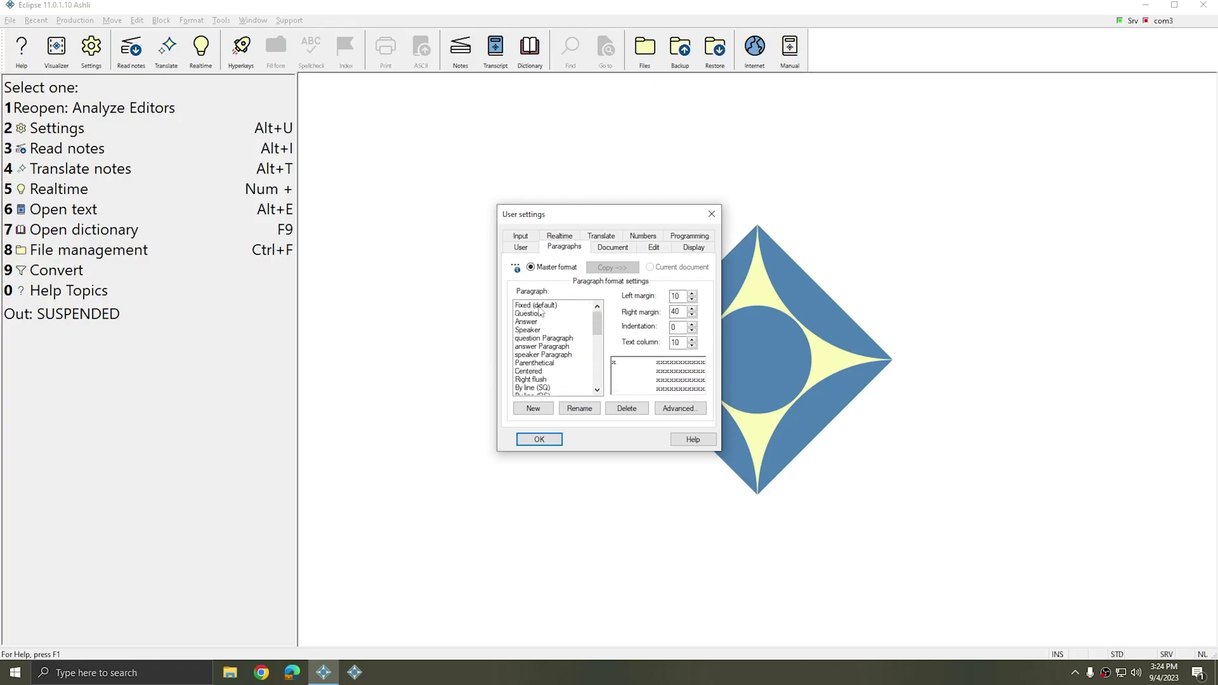
- Recheck the margins of each paragraph format from Fixed (default) to Parenthetical and close the user settings
click(538, 306)
click(533, 314)
click(532, 322)
click(531, 330)
click(530, 339)
click(530, 346)
click(530, 355)
click(531, 363)
click(537, 354)
click(542, 322)
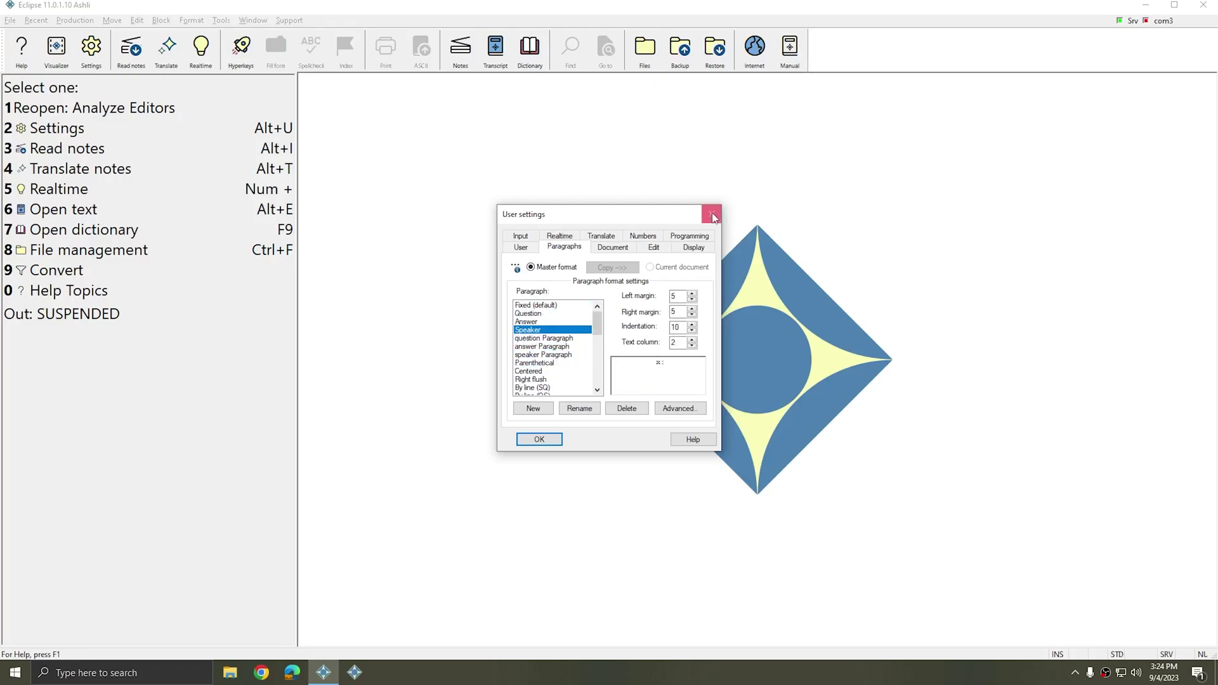
click(711, 214)
- Run the Import Paragraphs plugin from the Plugin Manager
click(290, 21)
mouse_move(399, 260)
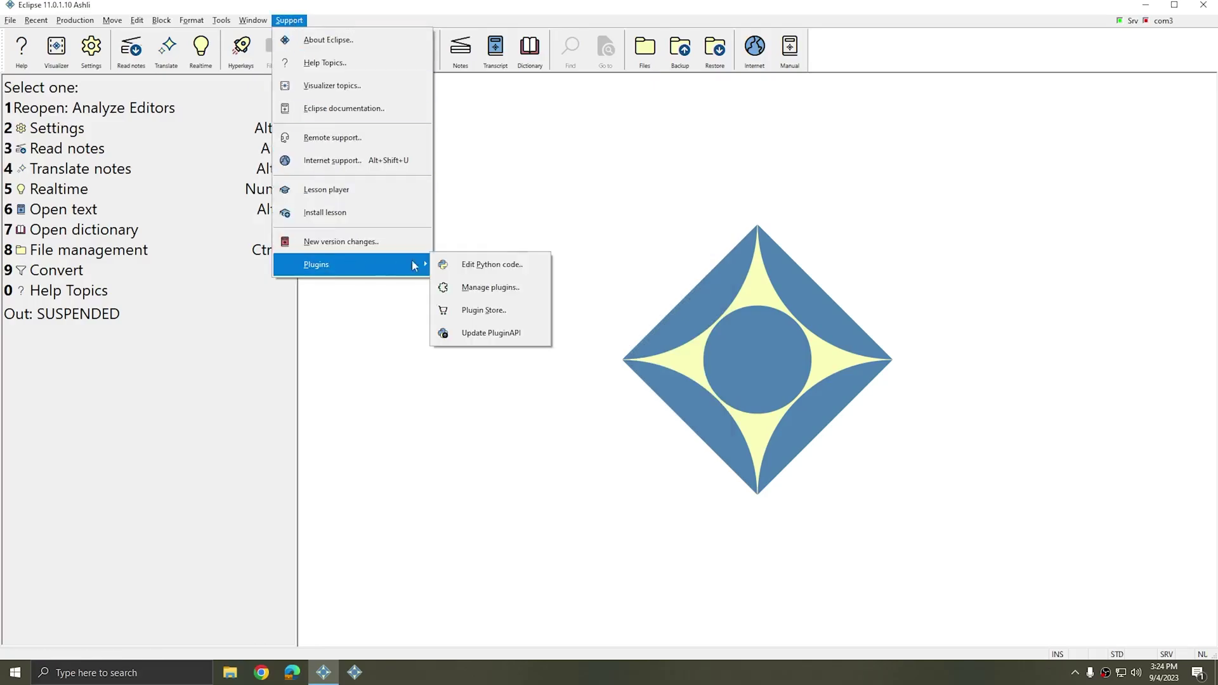
click(487, 284)
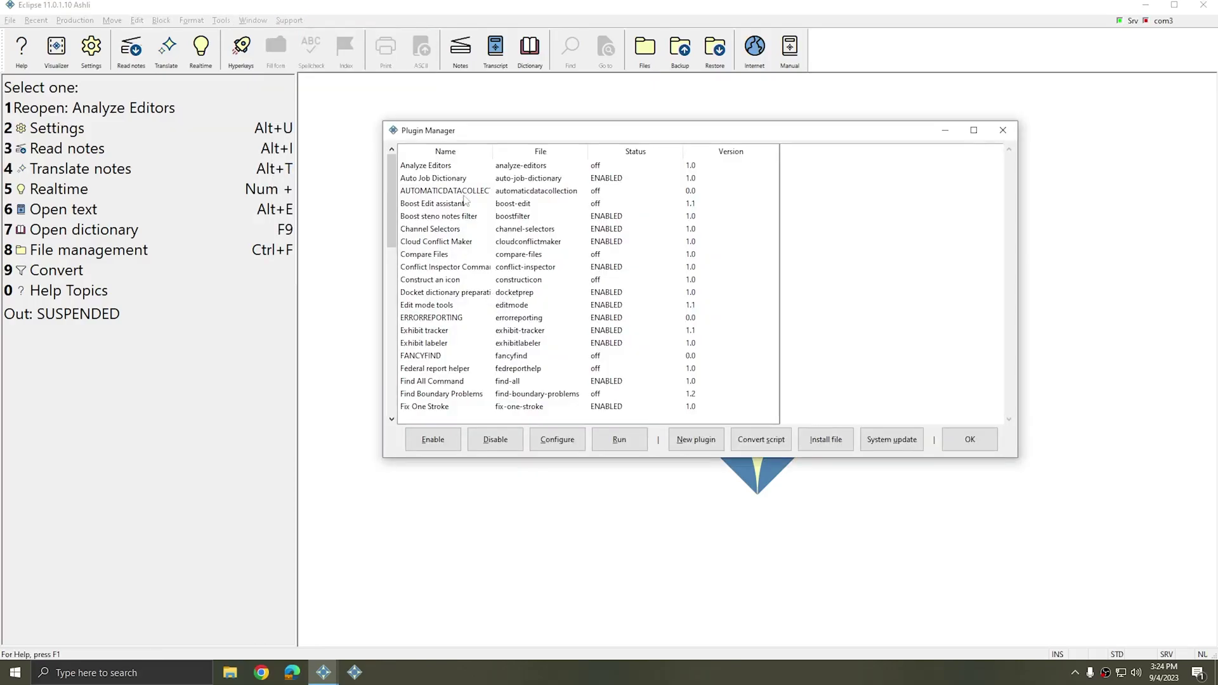
click(445, 155)
scroll(456, 345, down, 6)
scroll(456, 348, down, 6)
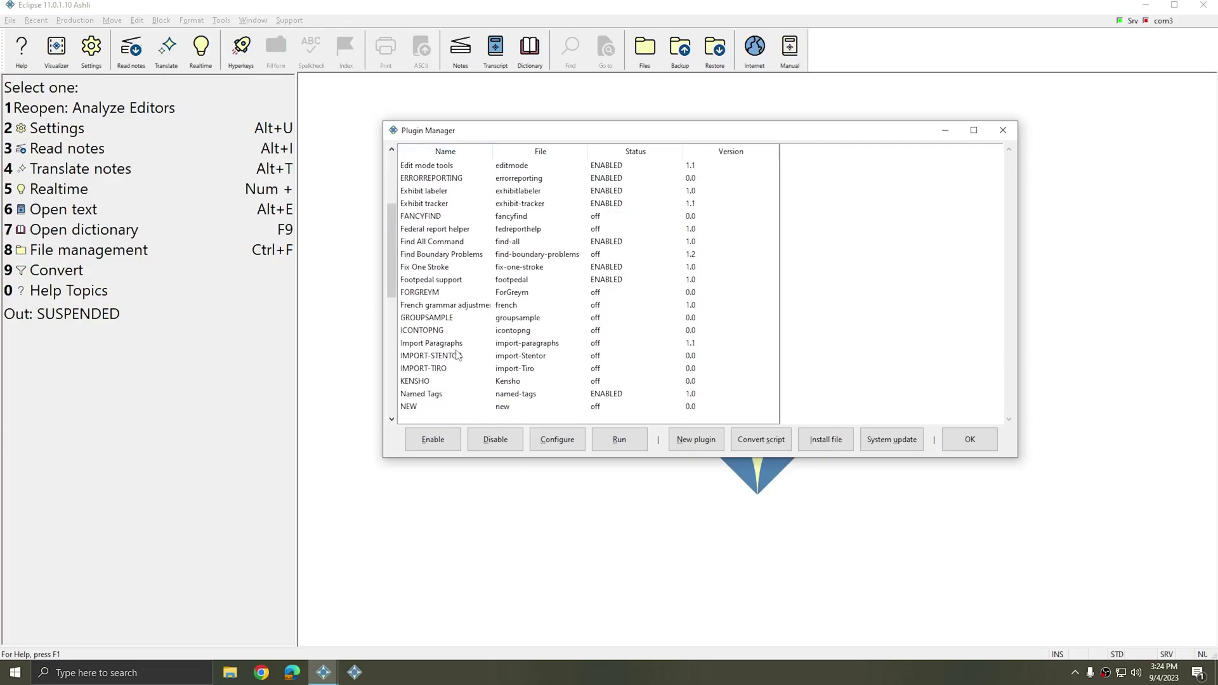
click(435, 348)
click(621, 444)
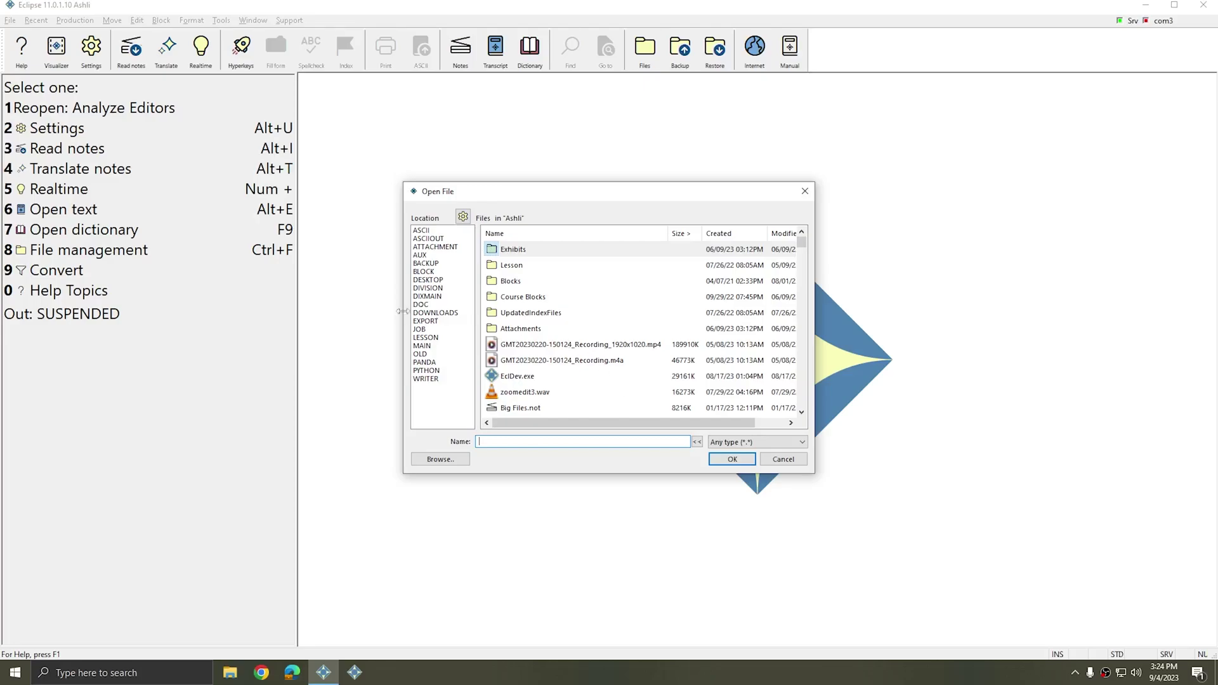
- Choose the original user's .ini settings file in the MAIN location as the import source
click(424, 347)
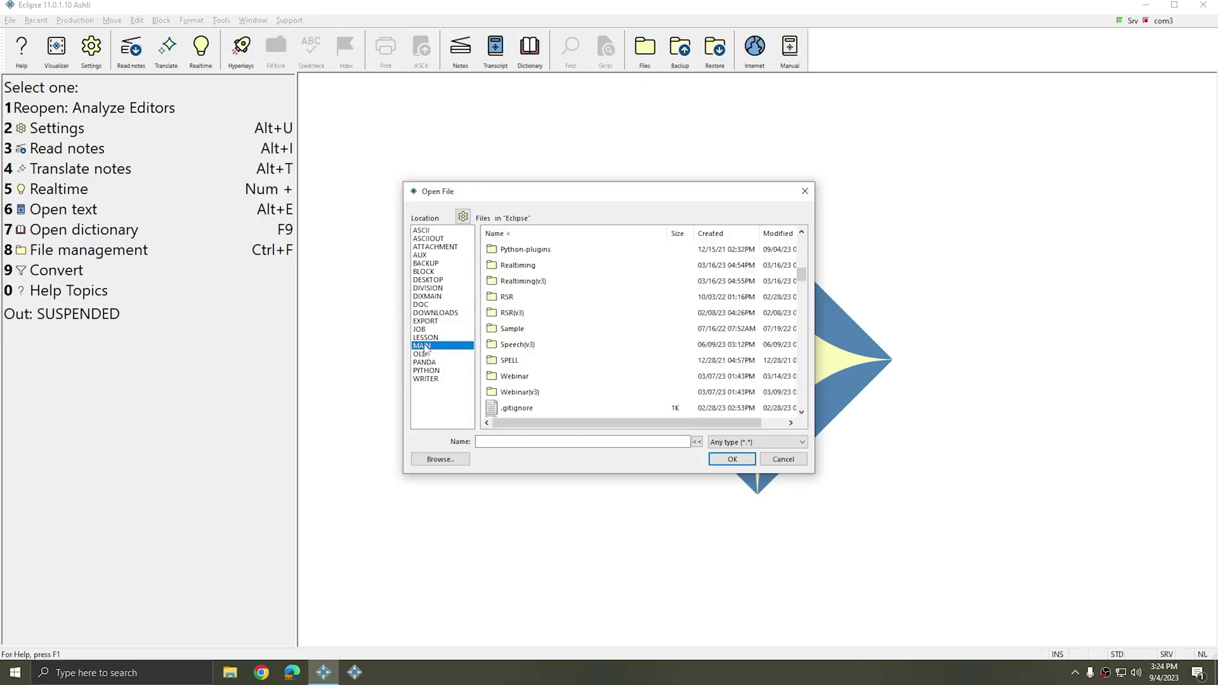
scroll(607, 337, down, 2)
scroll(607, 336, down, 1)
click(513, 314)
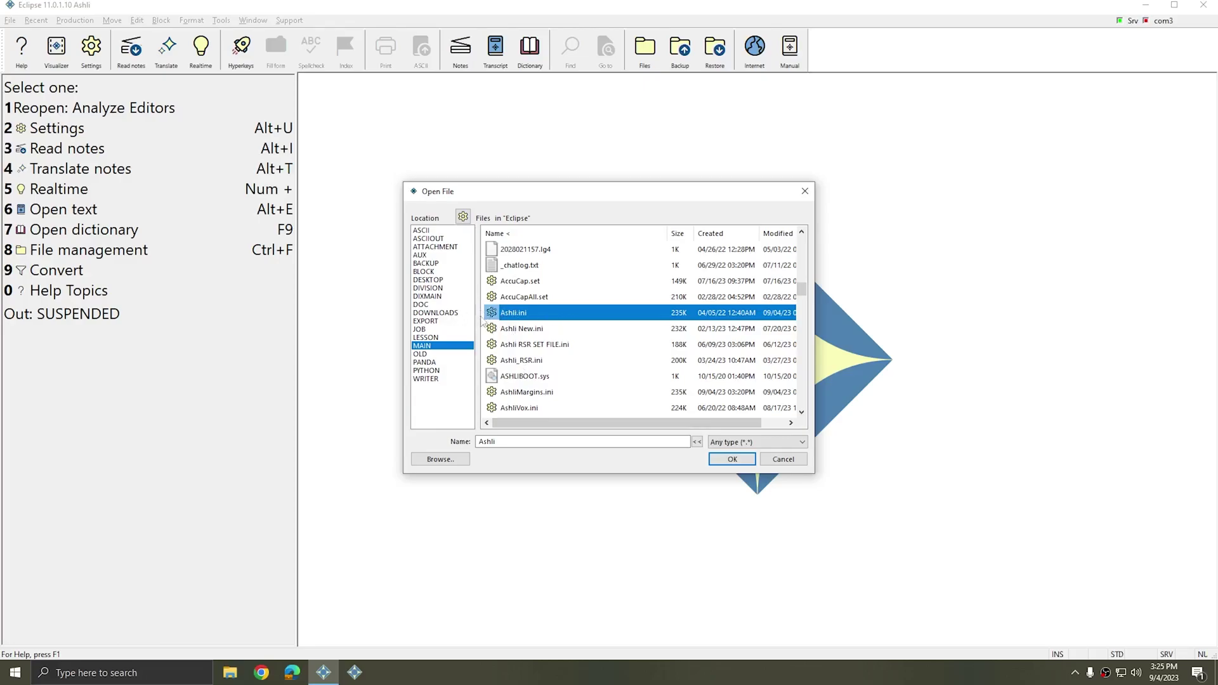
click(730, 459)
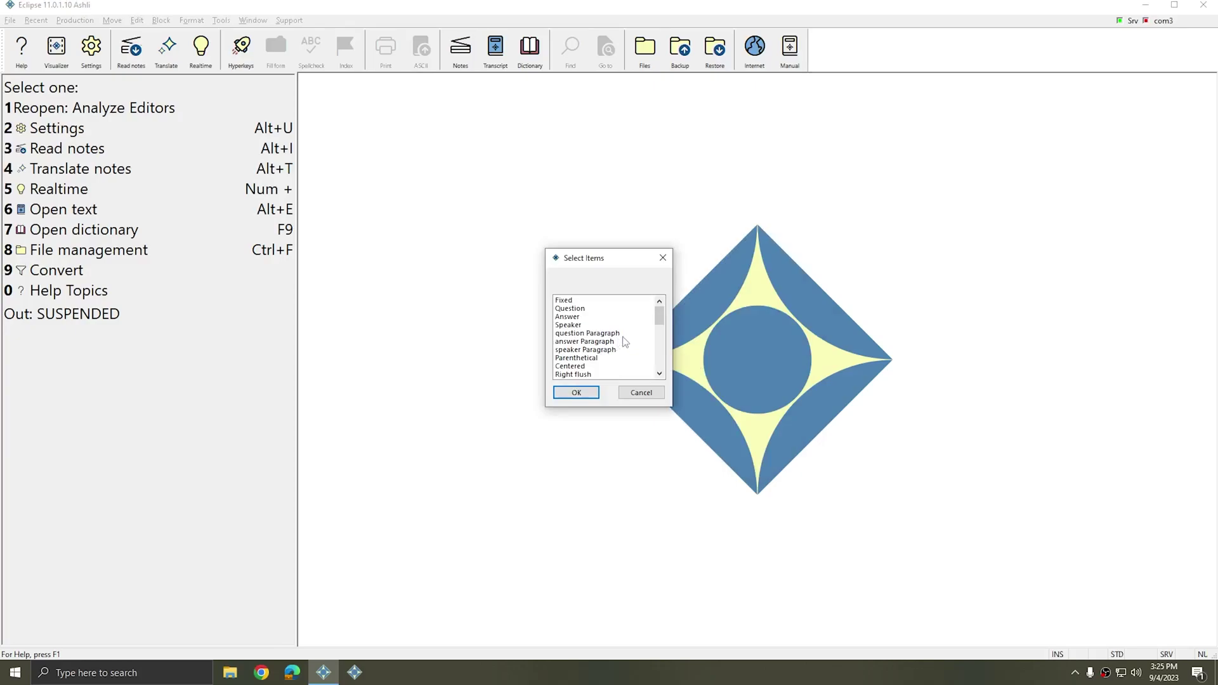
- Import the seven paragraph formats from Fixed through speaker Paragraph
scroll(618, 343, down, 5)
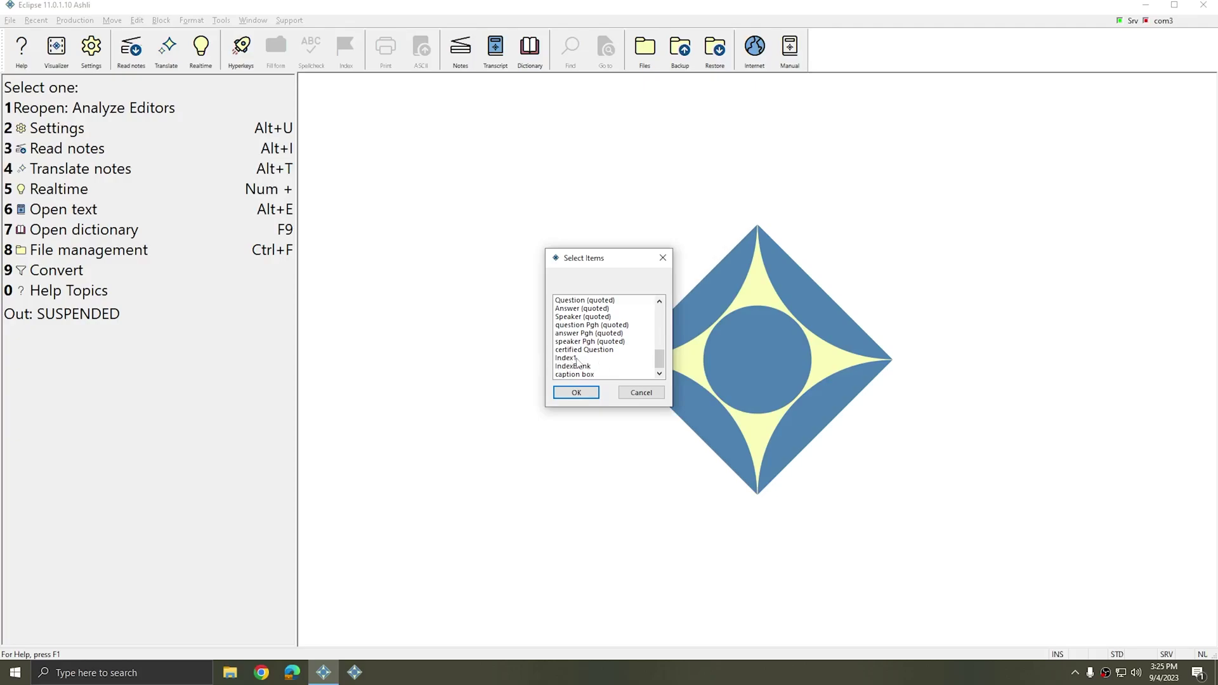
scroll(581, 362, up, 5)
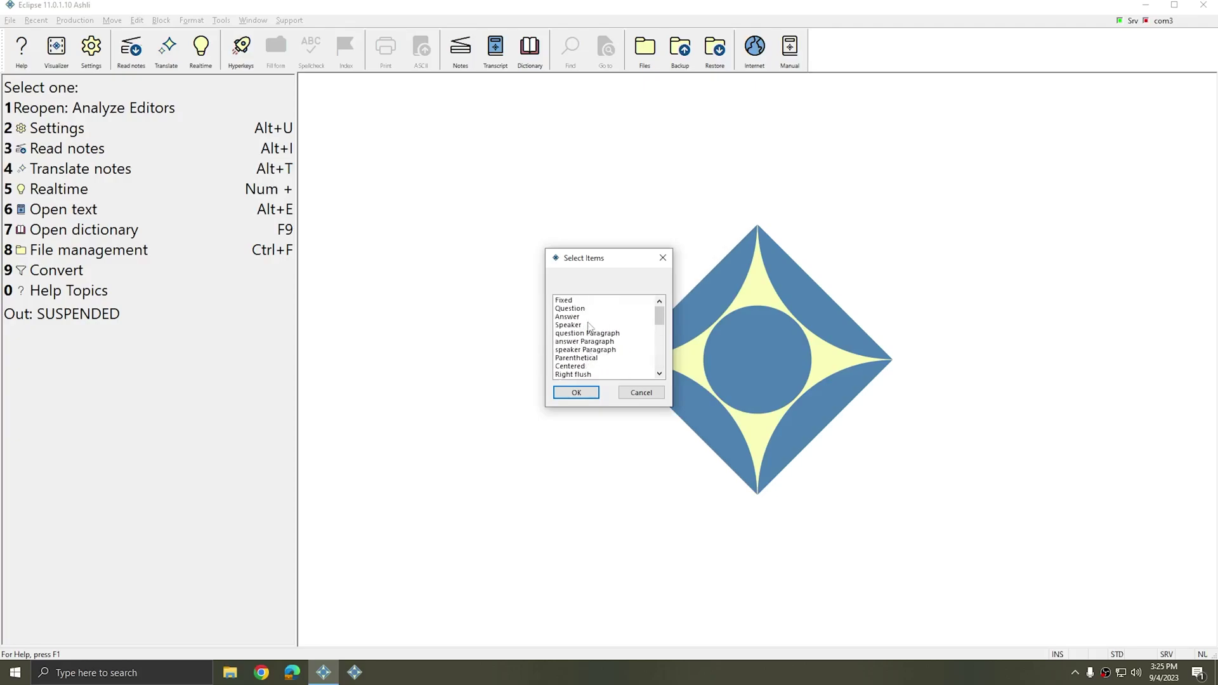
drag(574, 303, 567, 351)
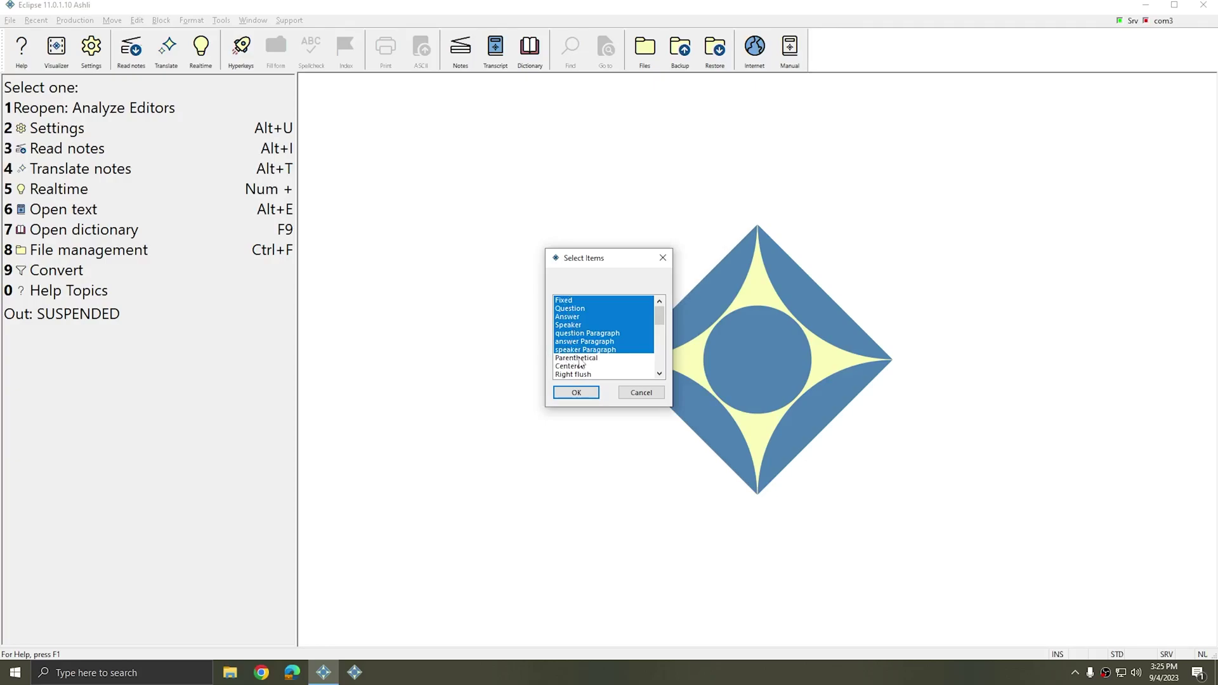
click(576, 394)
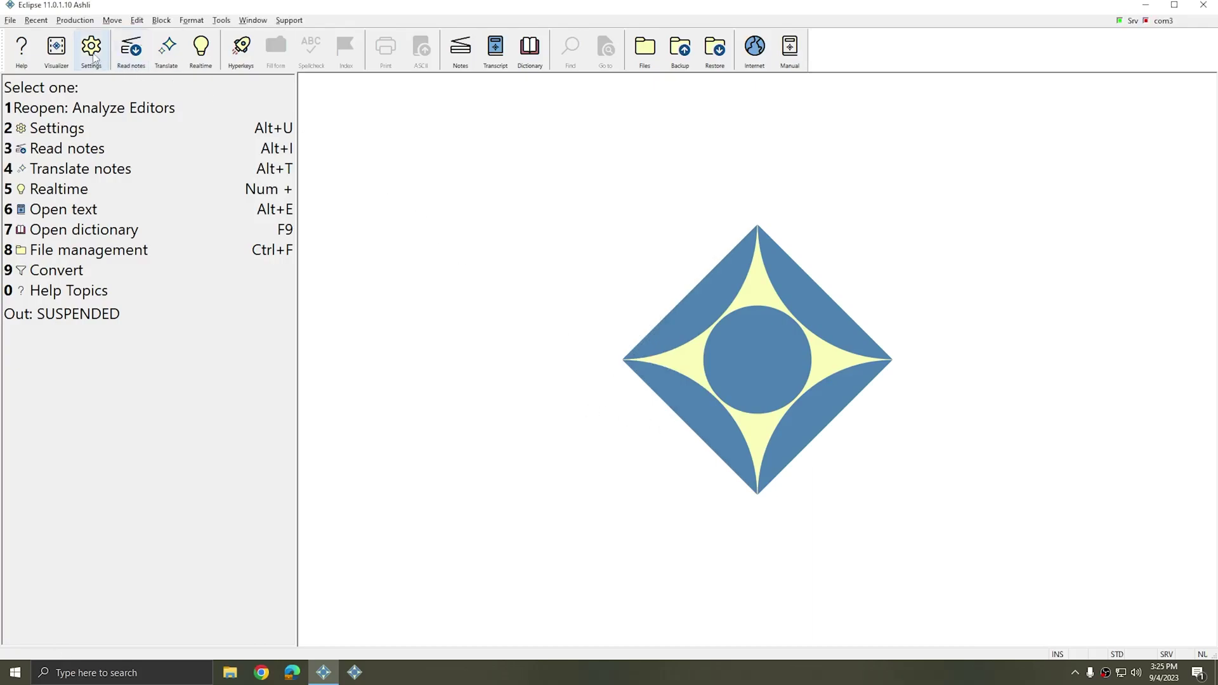
- Check the right margins of the imported paragraph formats and of Parenthetical in the user settings
click(91, 48)
click(561, 249)
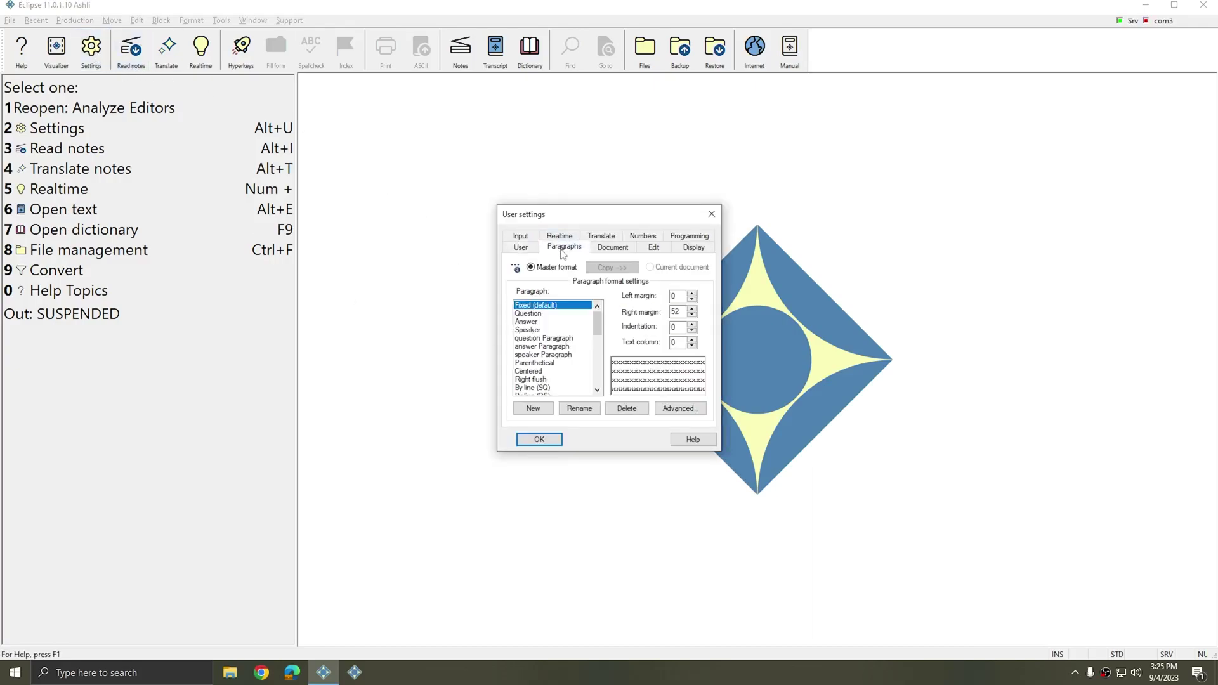
click(534, 313)
click(533, 322)
click(539, 330)
click(537, 338)
click(536, 347)
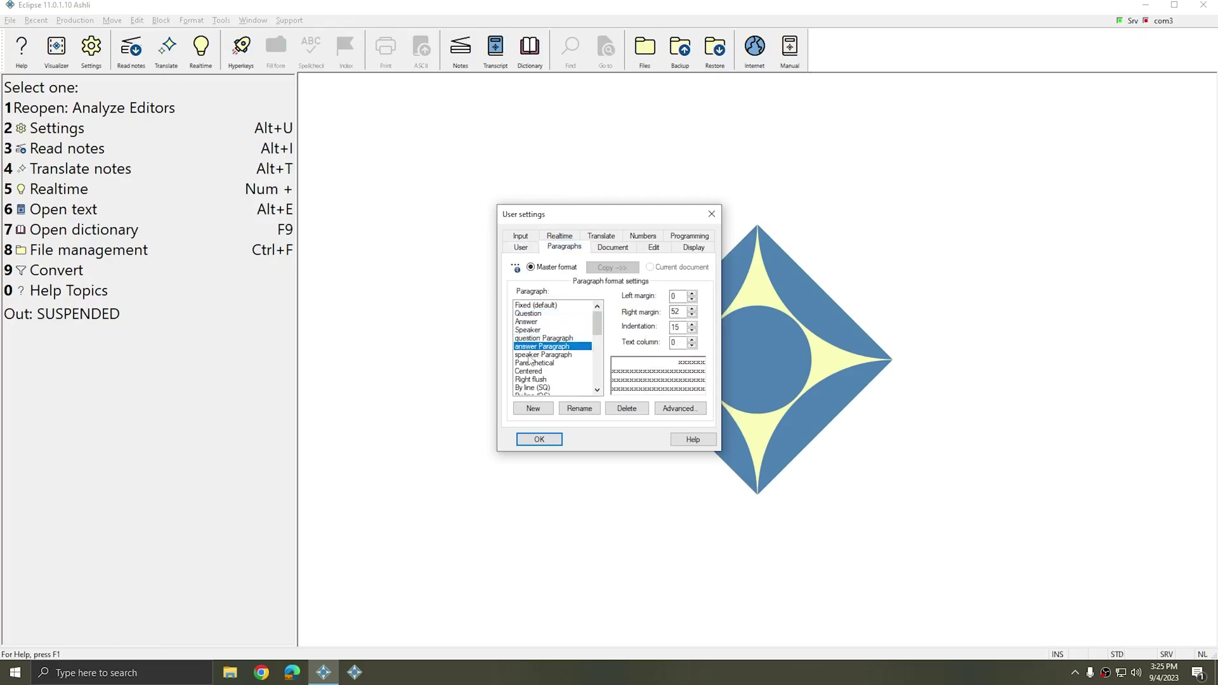
click(532, 356)
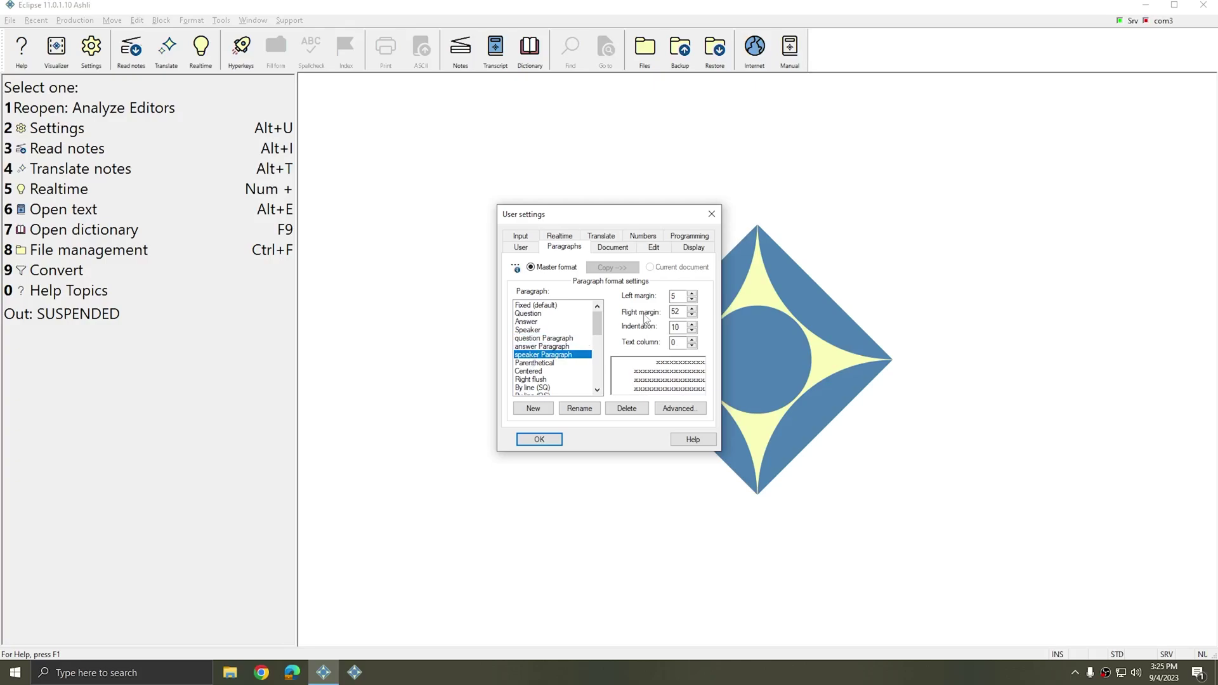
double_click(679, 311)
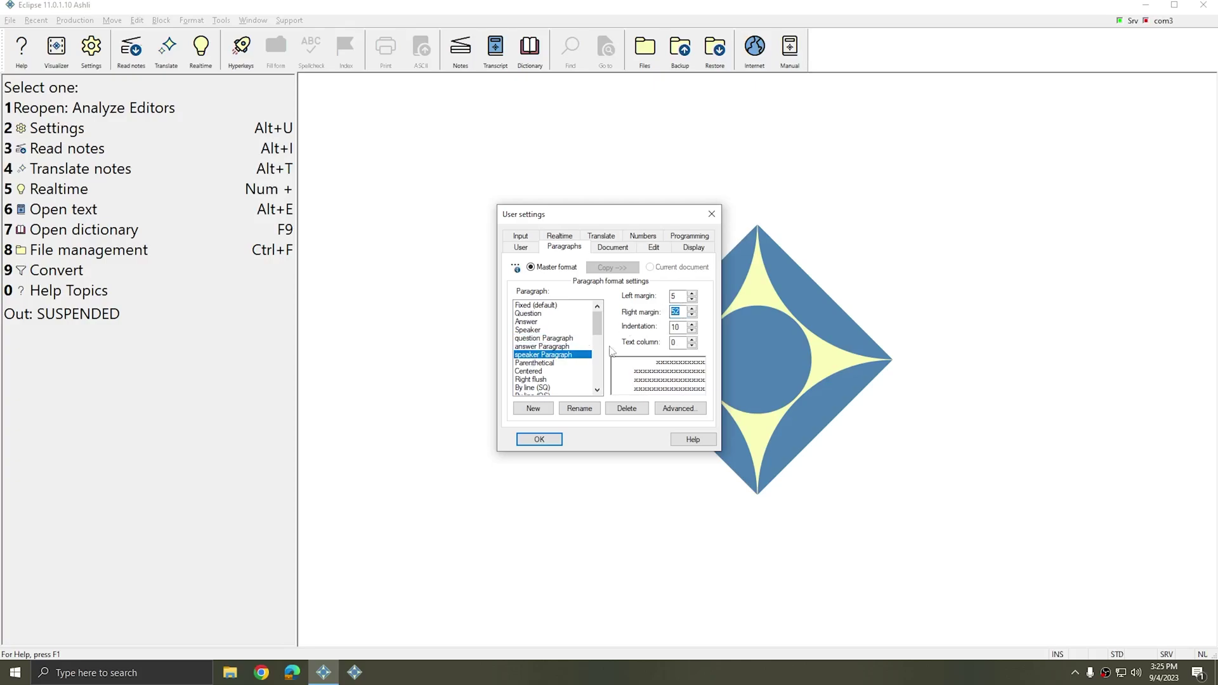
click(537, 364)
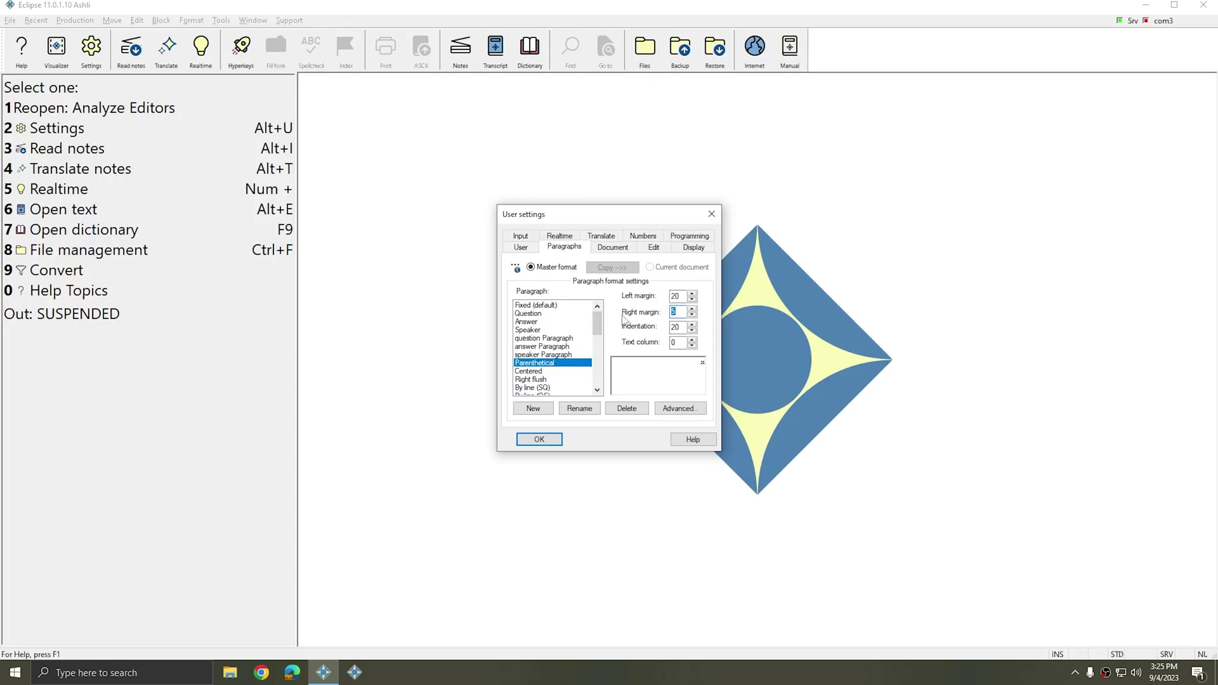